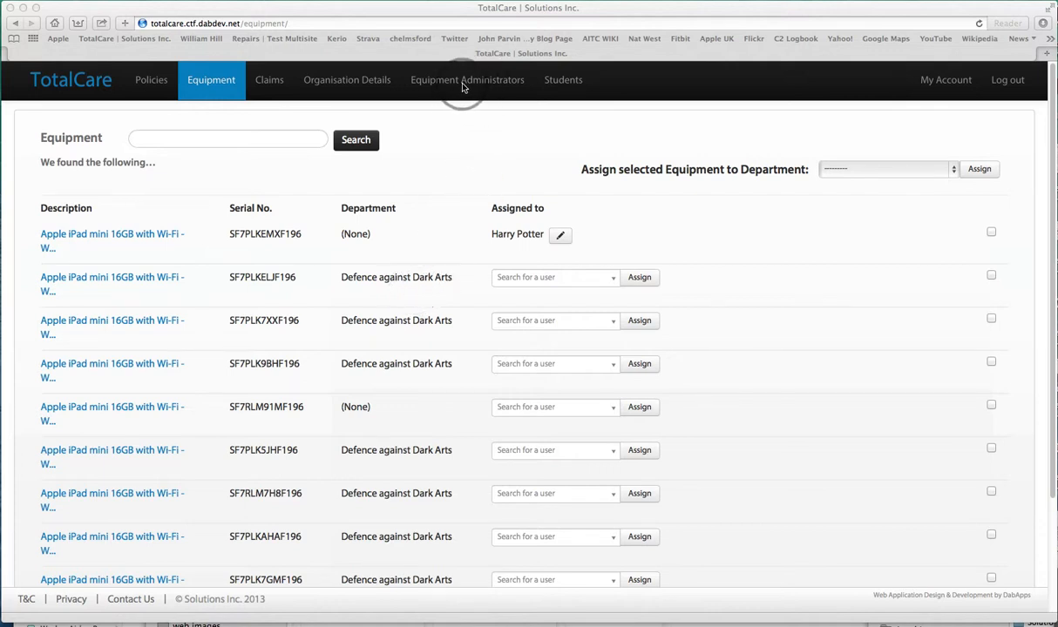
# Start an invitation for a new TotalCare equipment administrator and enter the invitee's name and e-mail address
pyautogui.click(463, 87)
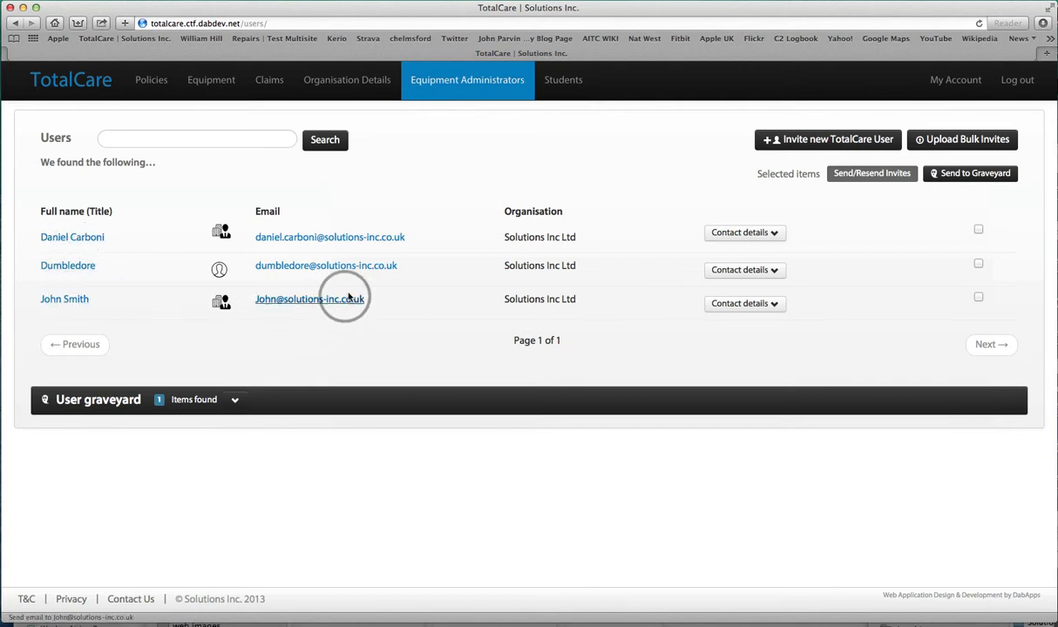
pyautogui.click(786, 142)
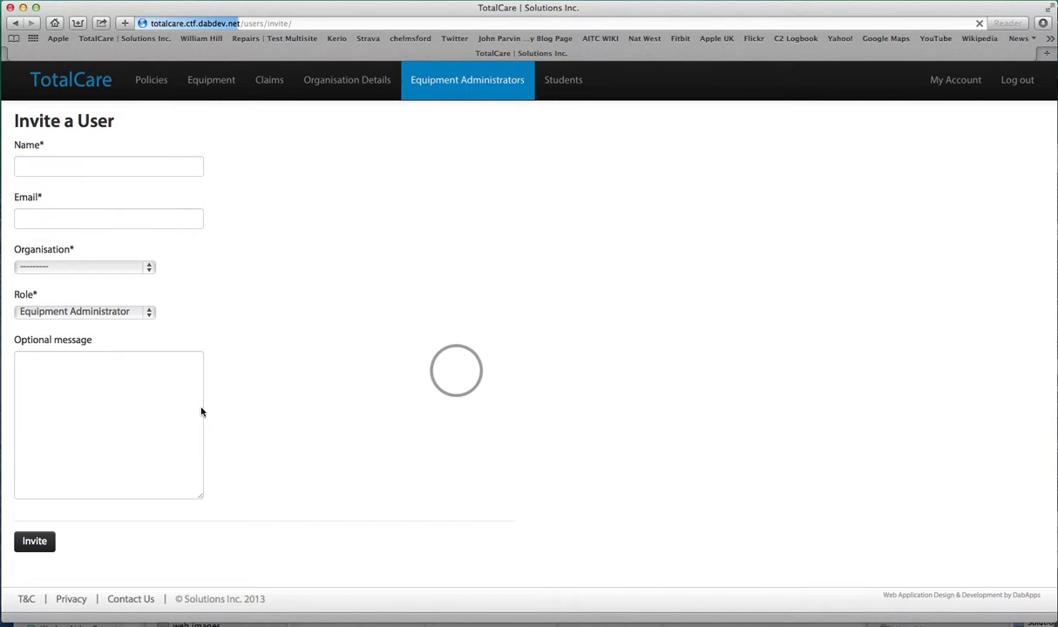
pyautogui.click(80, 165)
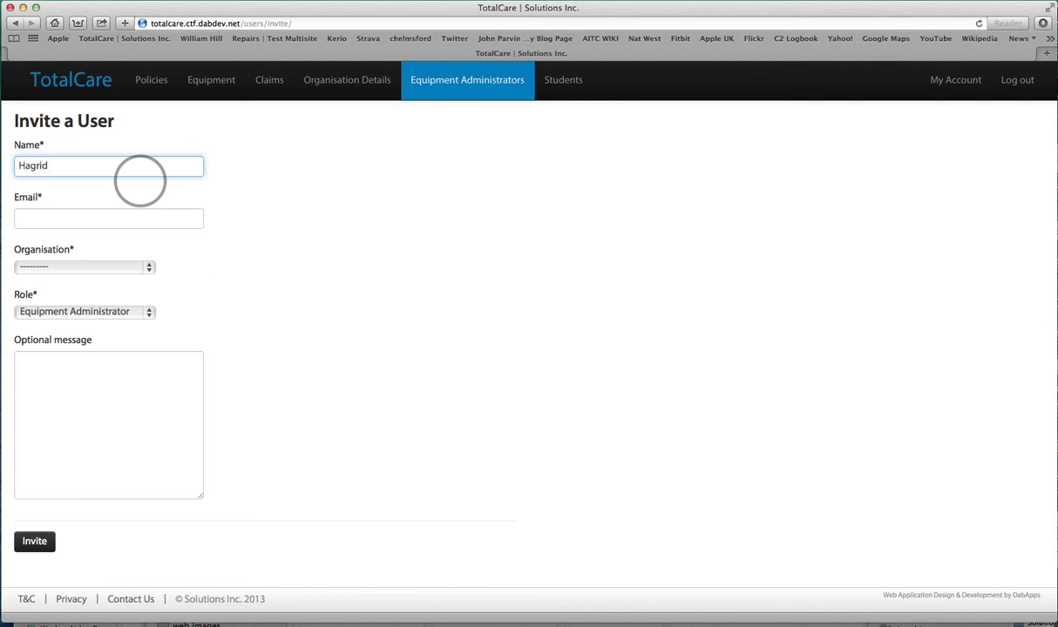
pyautogui.press('Tab')
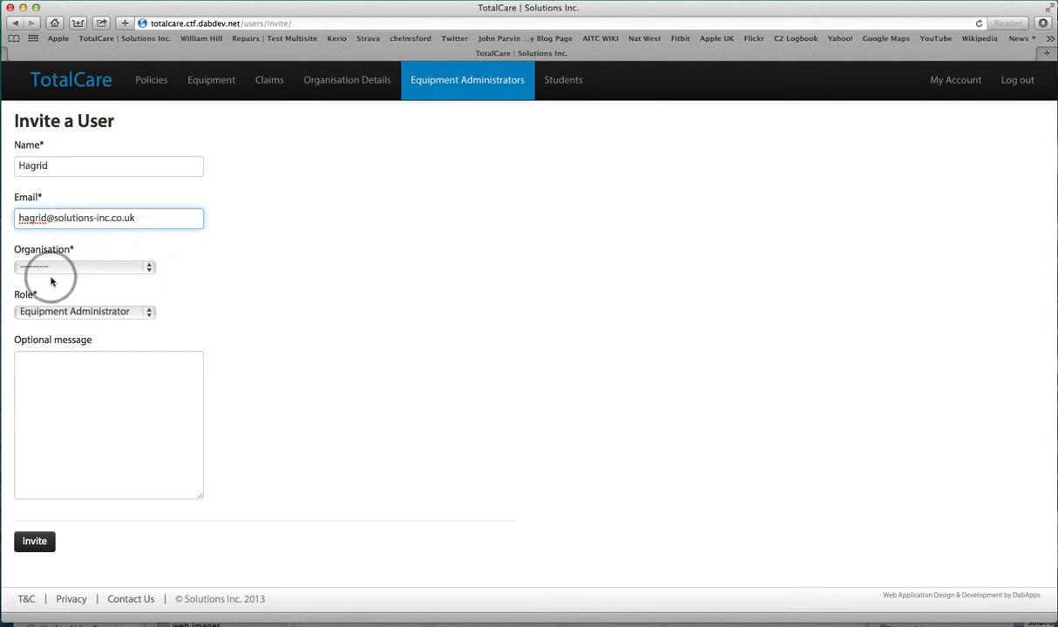
# Set the invitee's organisation to Solutions Inc Ltd with the Equipment Administrator role, and send the invitation
pyautogui.click(113, 269)
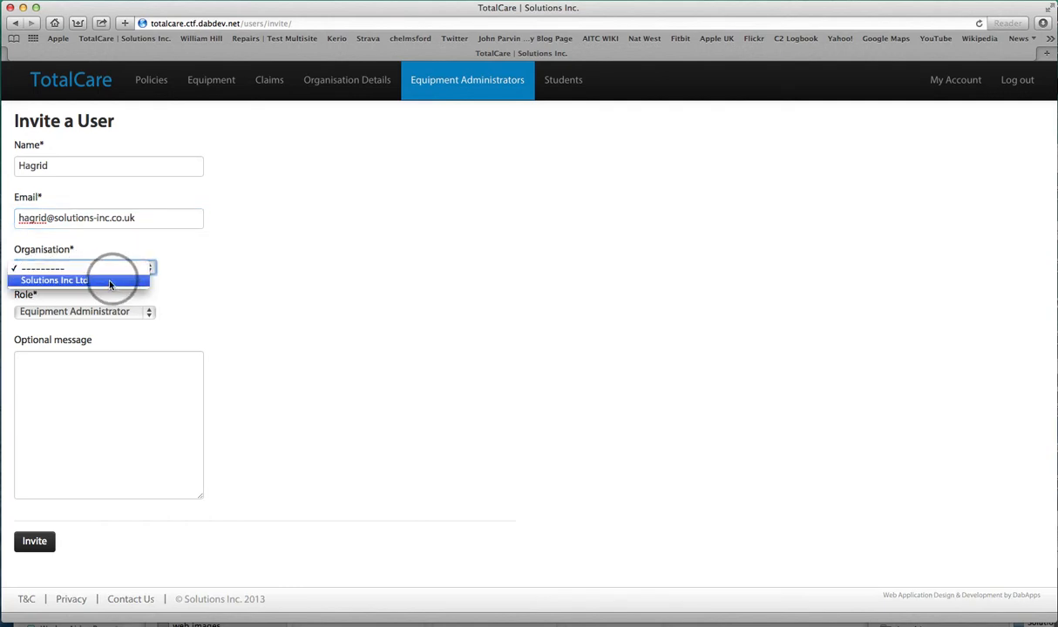
pyautogui.click(108, 280)
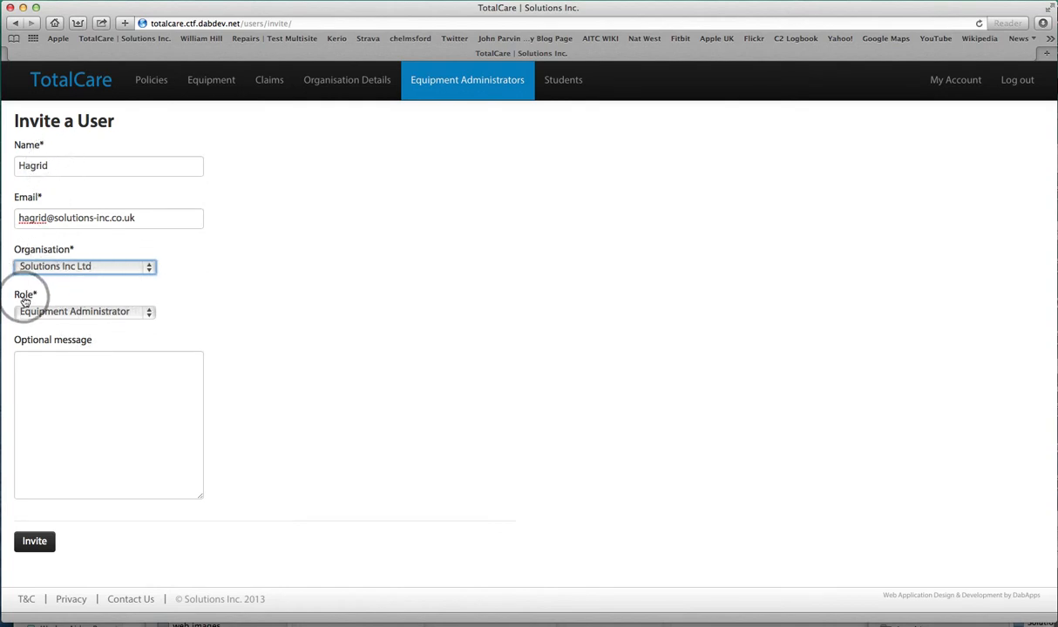
pyautogui.click(94, 321)
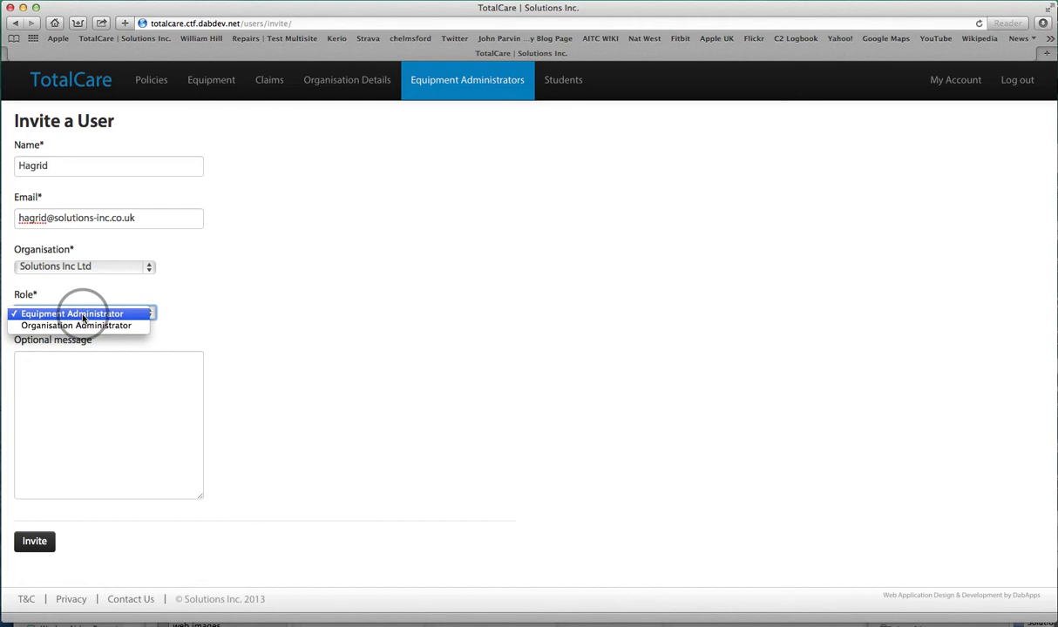
pyautogui.click(83, 316)
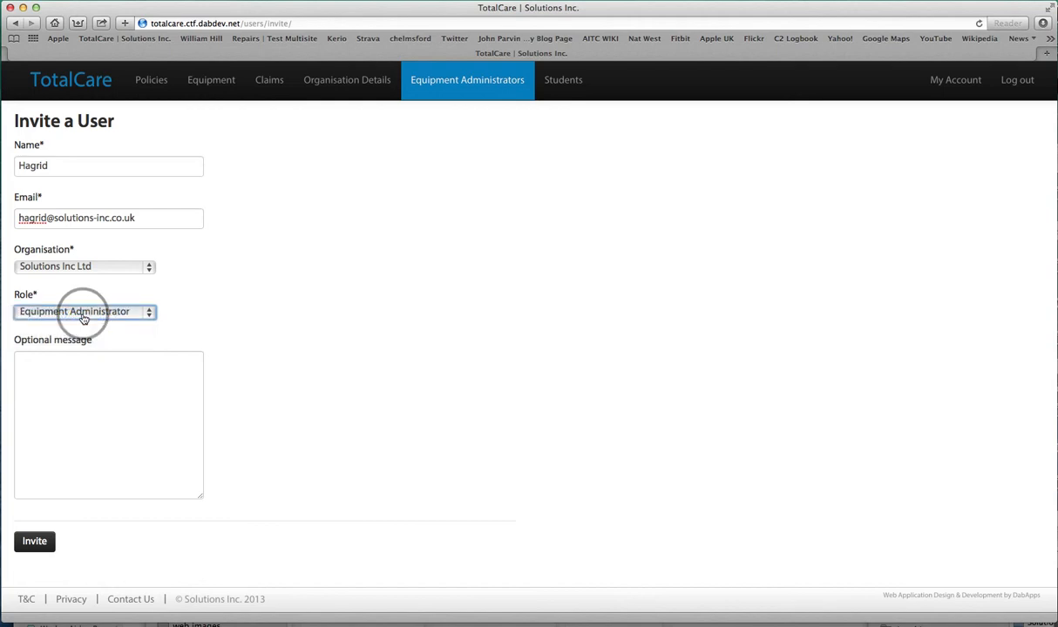
pyautogui.click(32, 544)
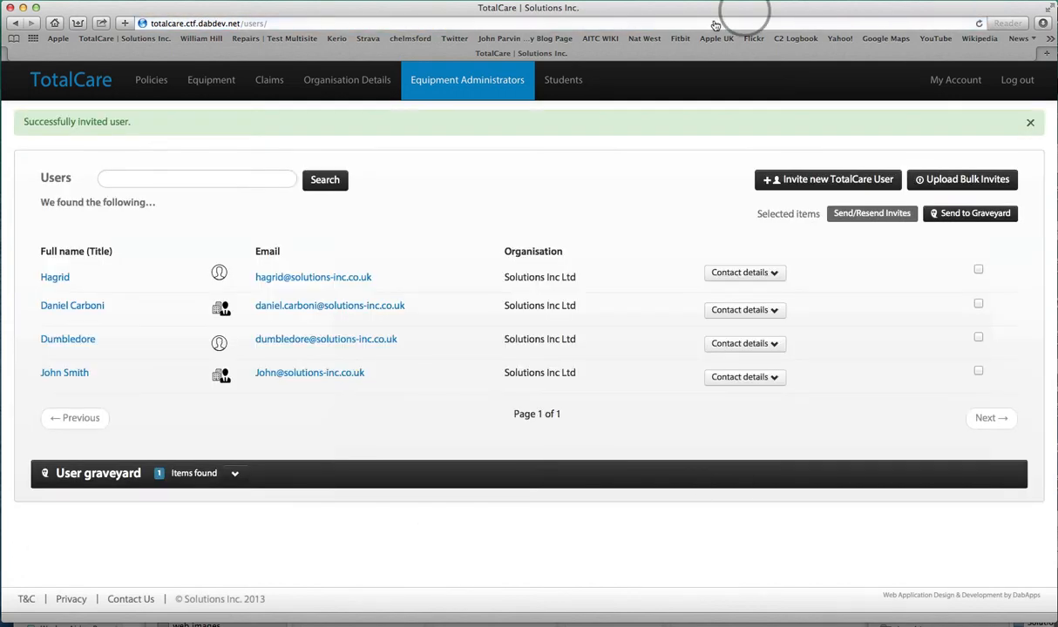
# In the equipment list, assign the iPad mini that has neither department nor user to the newly invited administrator
pyautogui.click(206, 87)
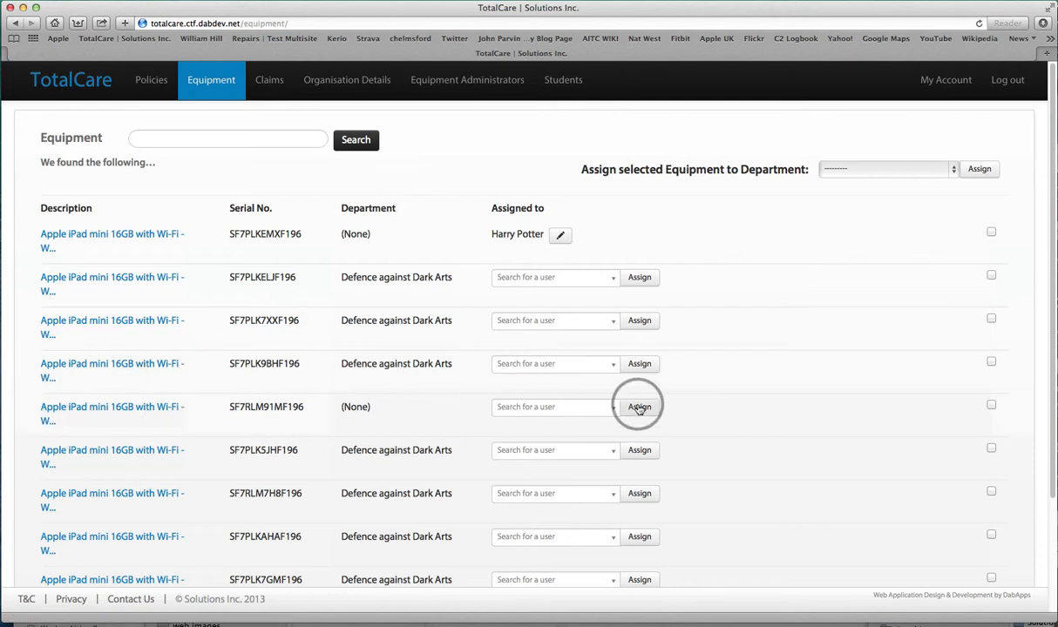
pyautogui.click(554, 409)
pyautogui.write('Hag')
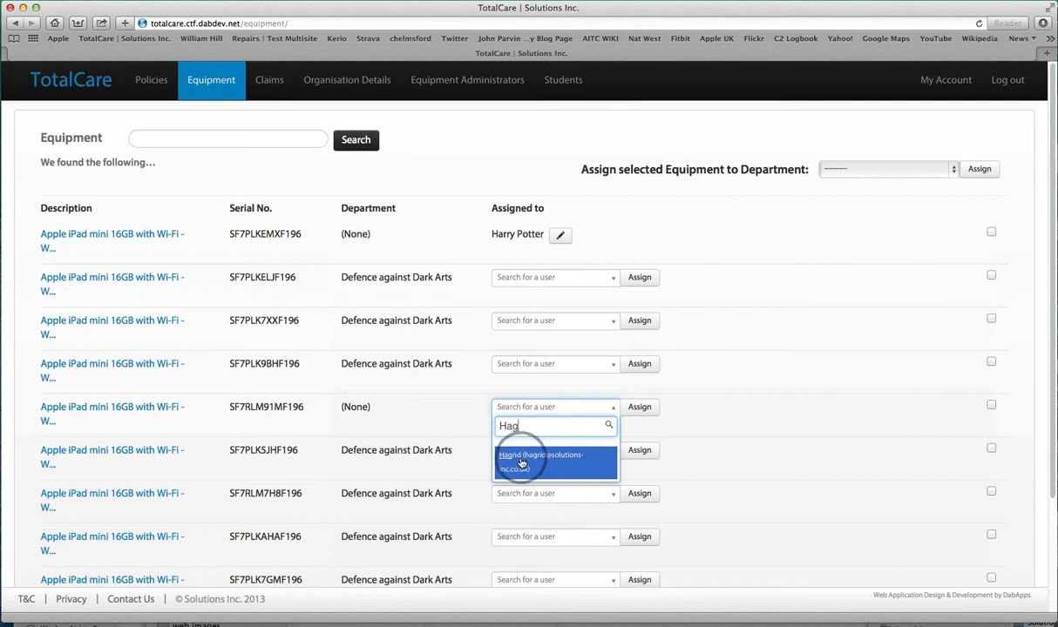
pyautogui.click(521, 464)
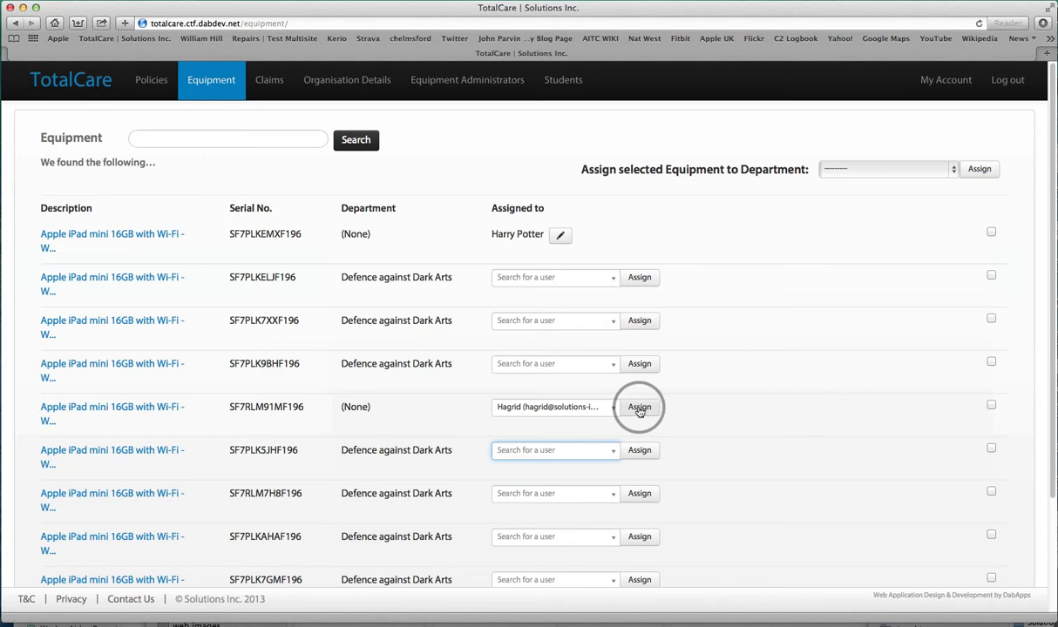
pyautogui.click(639, 410)
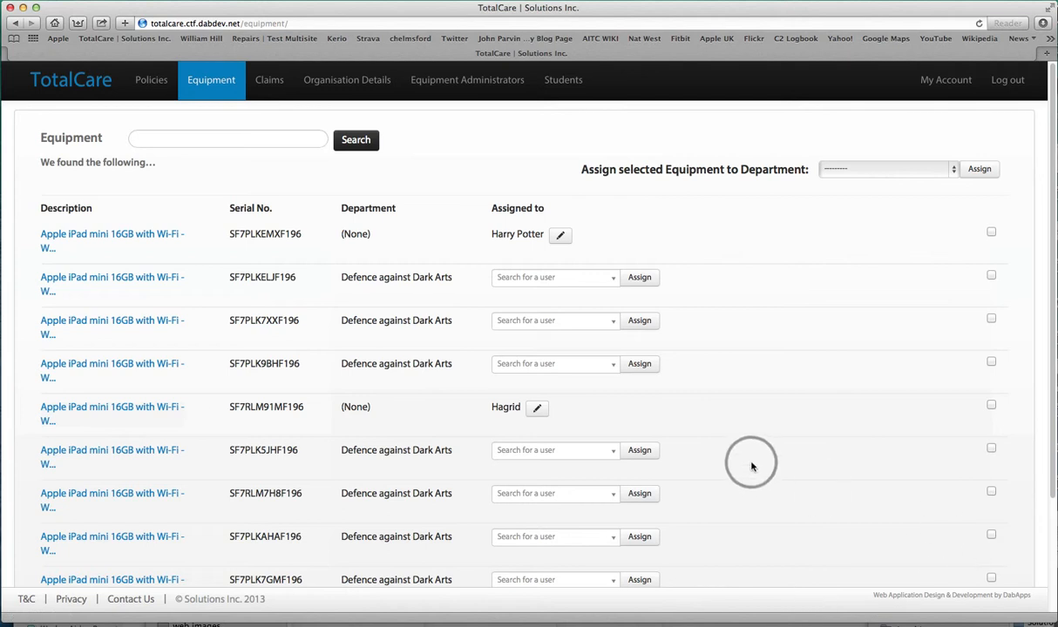
pyautogui.scroll(-1, 755, 467)
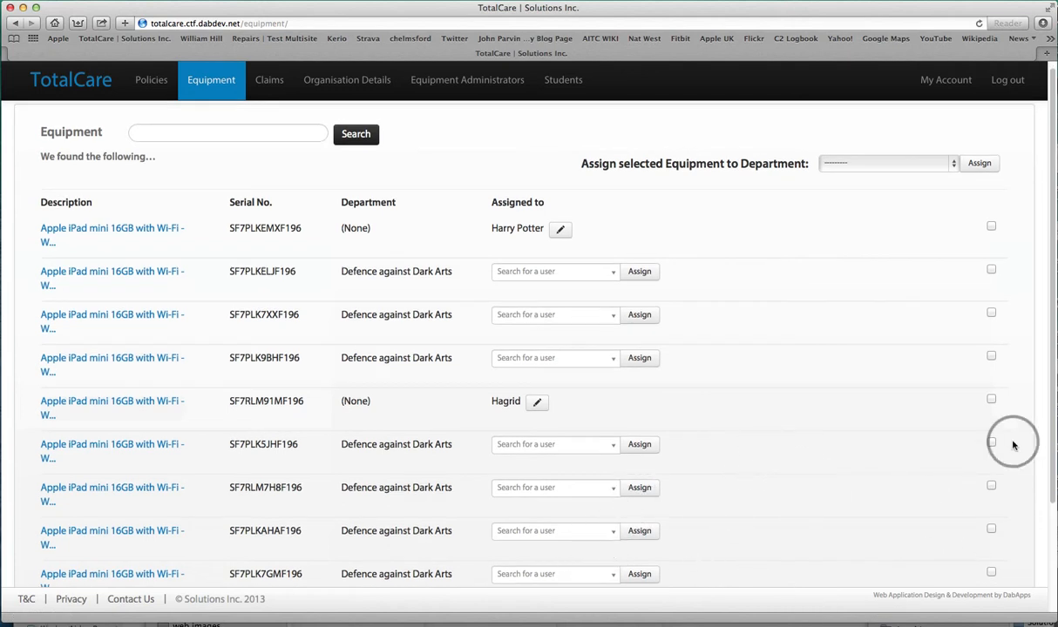
pyautogui.click(993, 402)
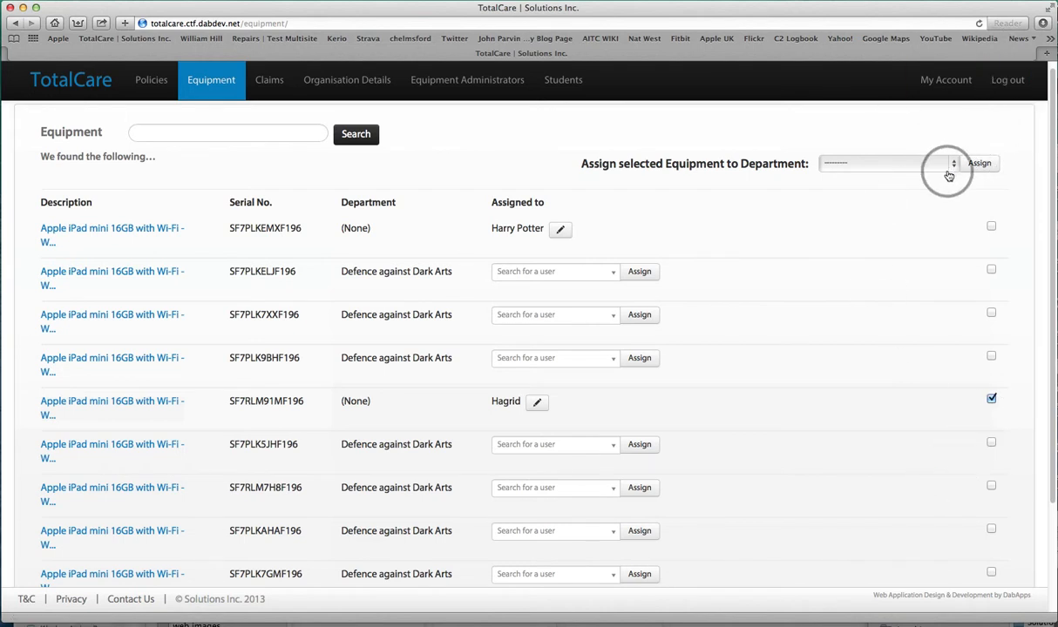
pyautogui.click(904, 165)
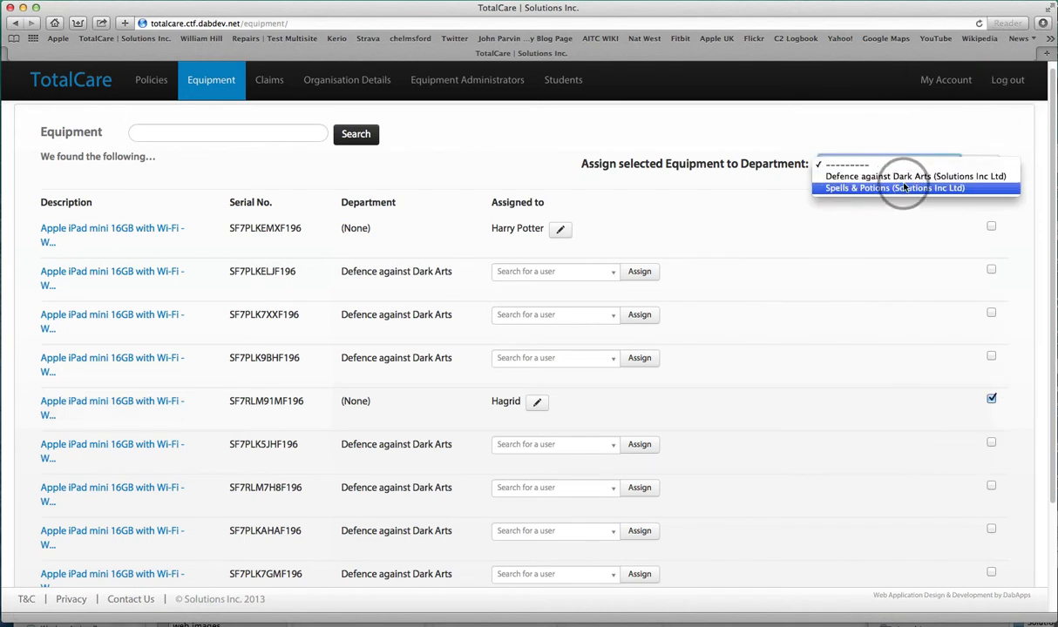
pyautogui.click(931, 131)
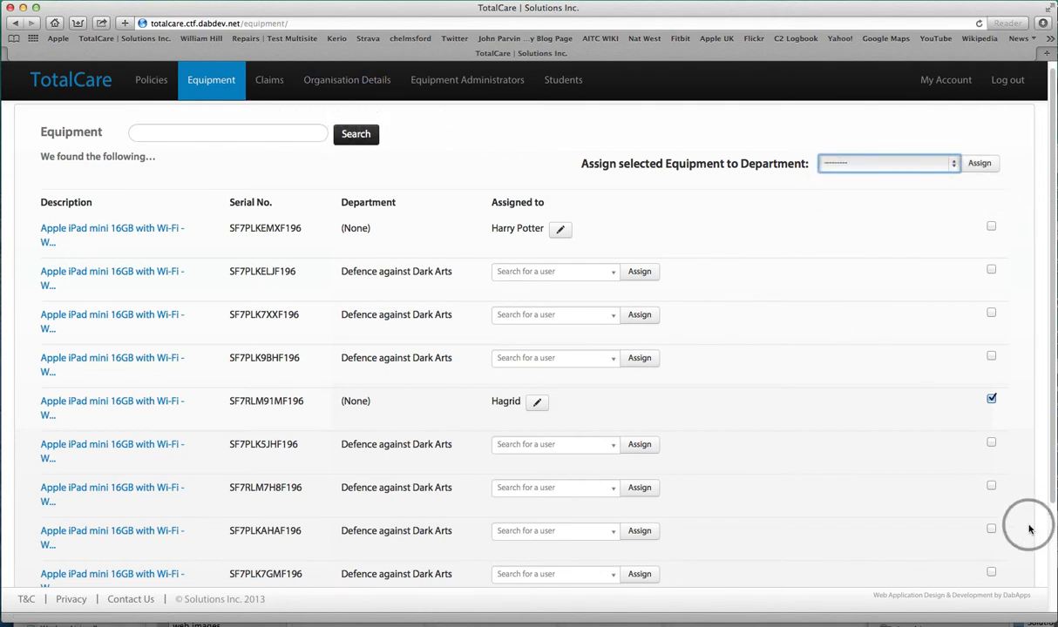
pyautogui.click(991, 402)
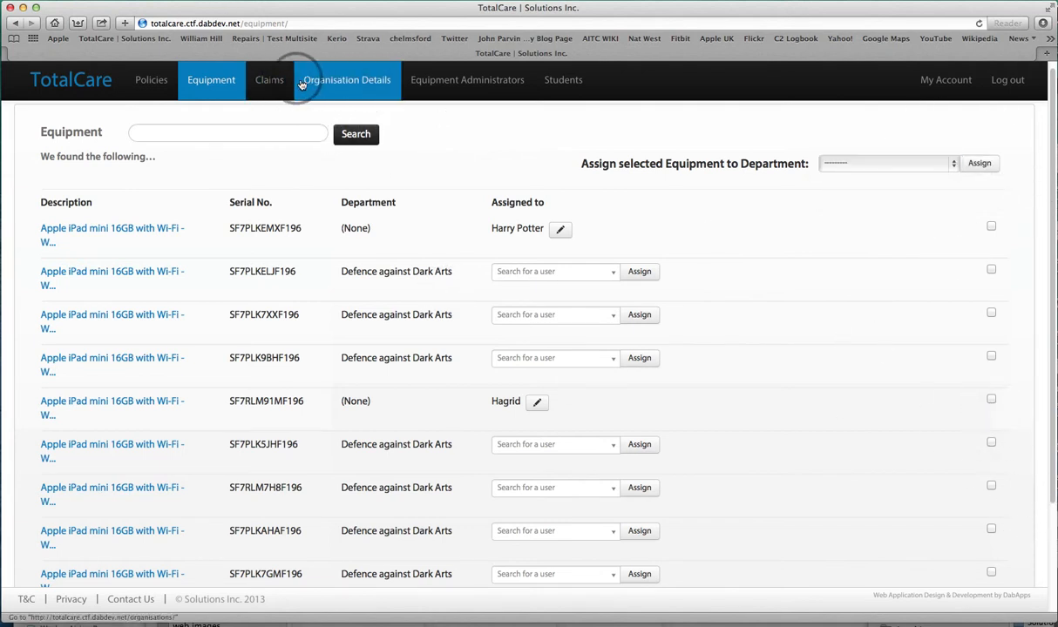
# In the organisation's department administrators, assign the newly invited user to the Spells & Potions department
pyautogui.click(357, 85)
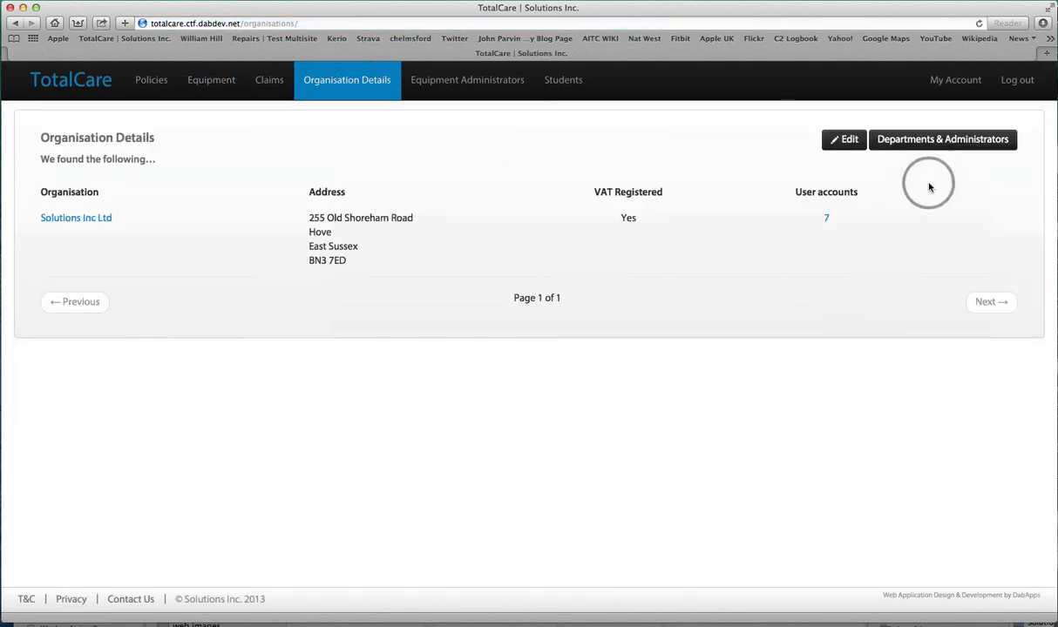
pyautogui.click(955, 141)
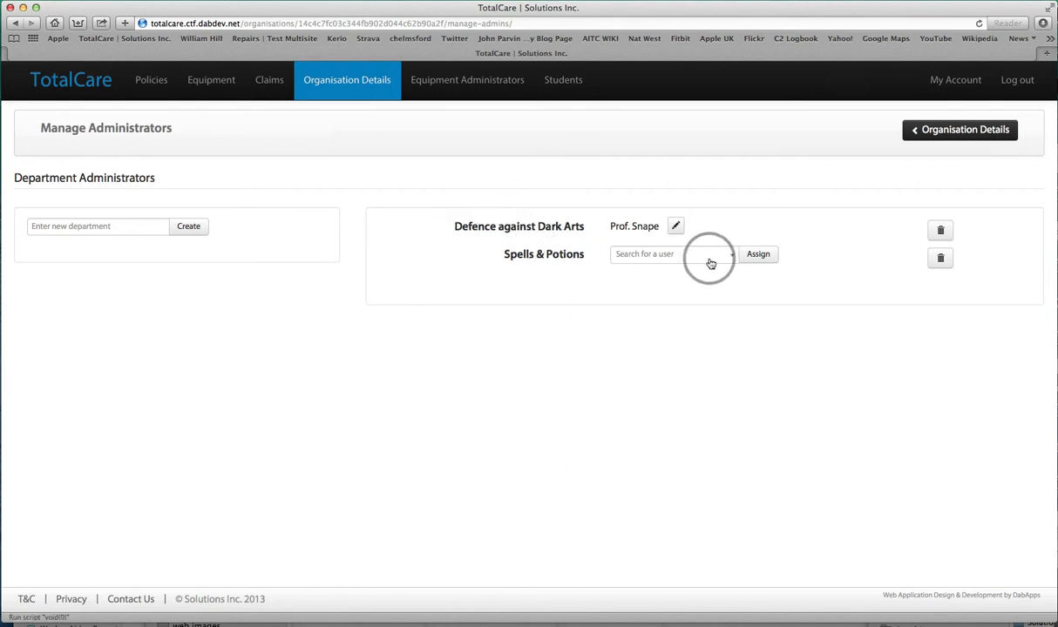
pyautogui.click(637, 254)
pyautogui.write('ha')
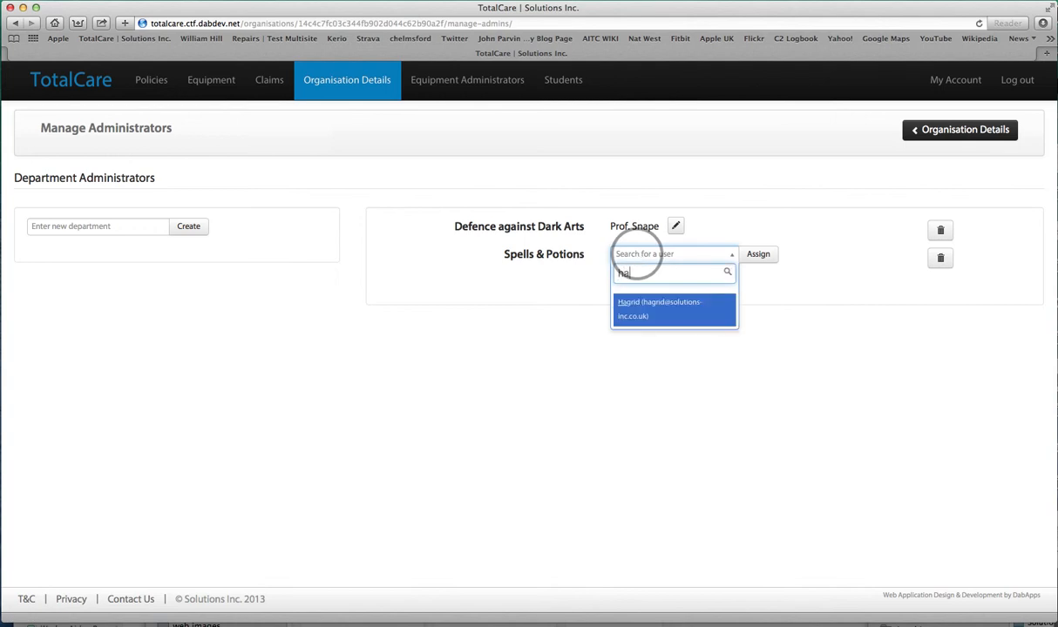
pyautogui.write('gr')
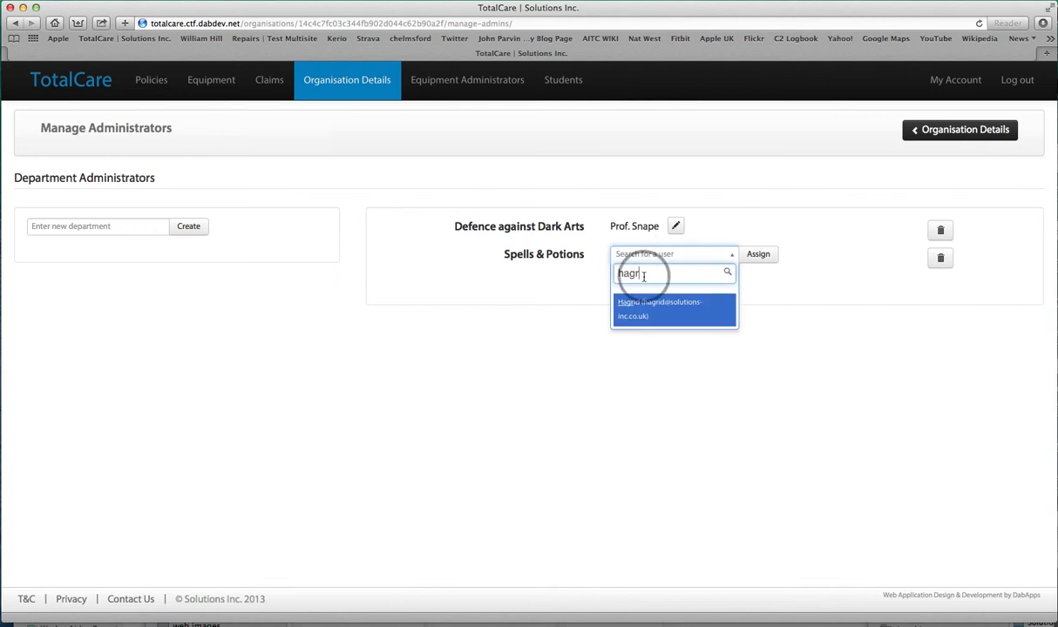
pyautogui.click(659, 307)
pyautogui.click(757, 257)
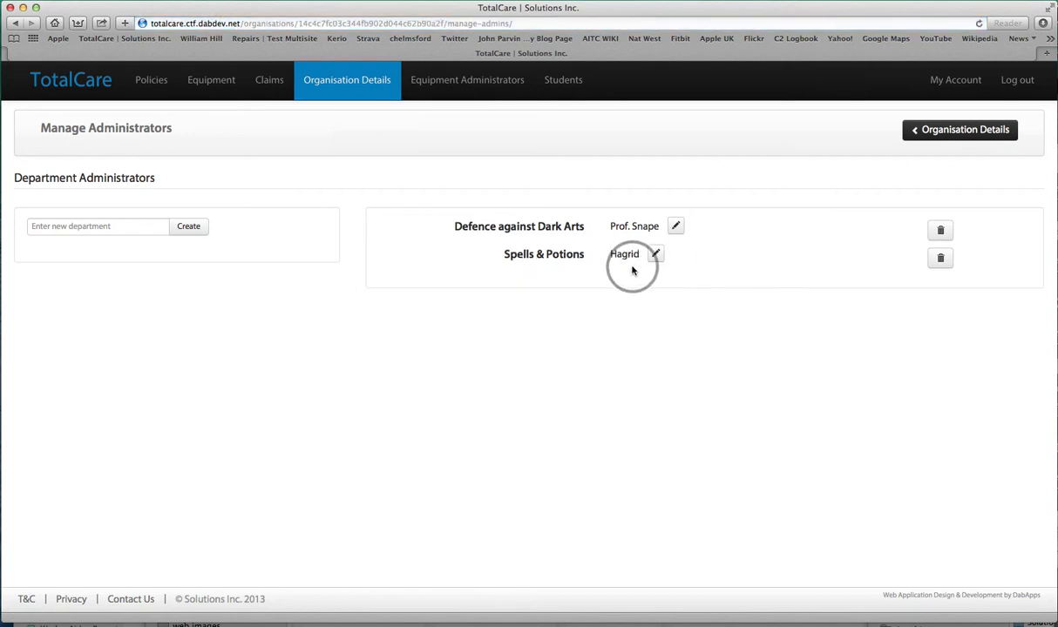
# Assign the last three iPad minis on the first equipment page to the Spells & Potions department
pyautogui.click(203, 85)
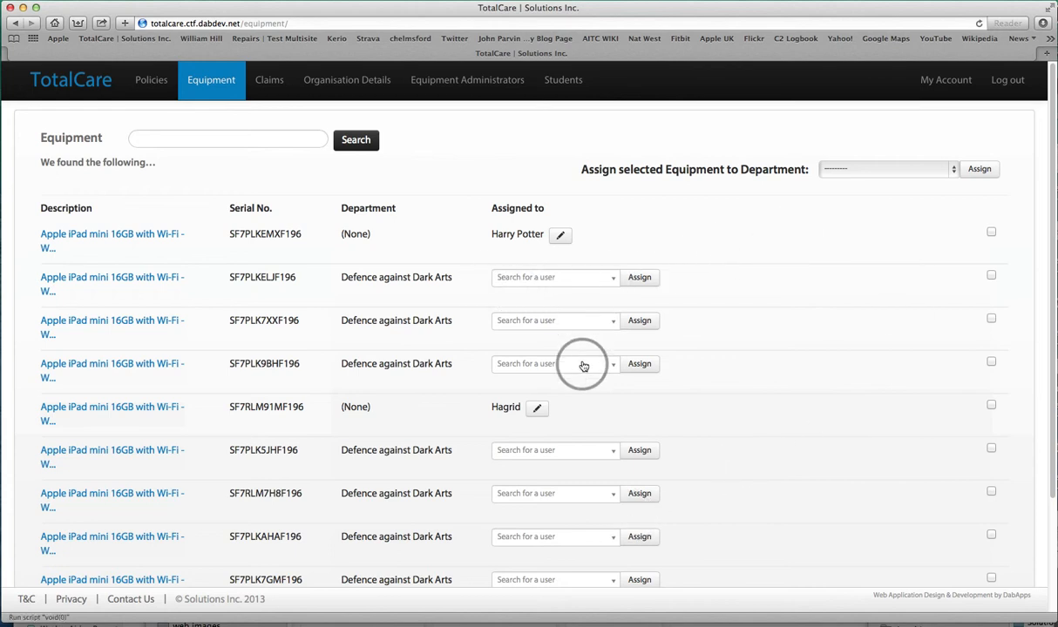
pyautogui.scroll(-3, 578, 370)
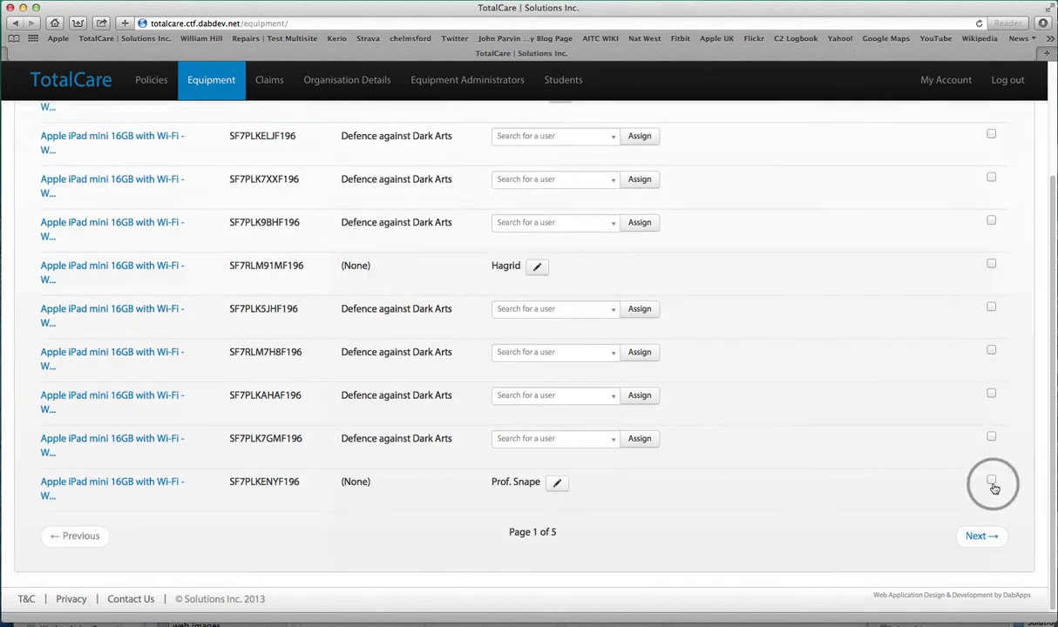
pyautogui.click(991, 481)
pyautogui.click(991, 437)
pyautogui.click(991, 394)
pyautogui.scroll(3, 880, 331)
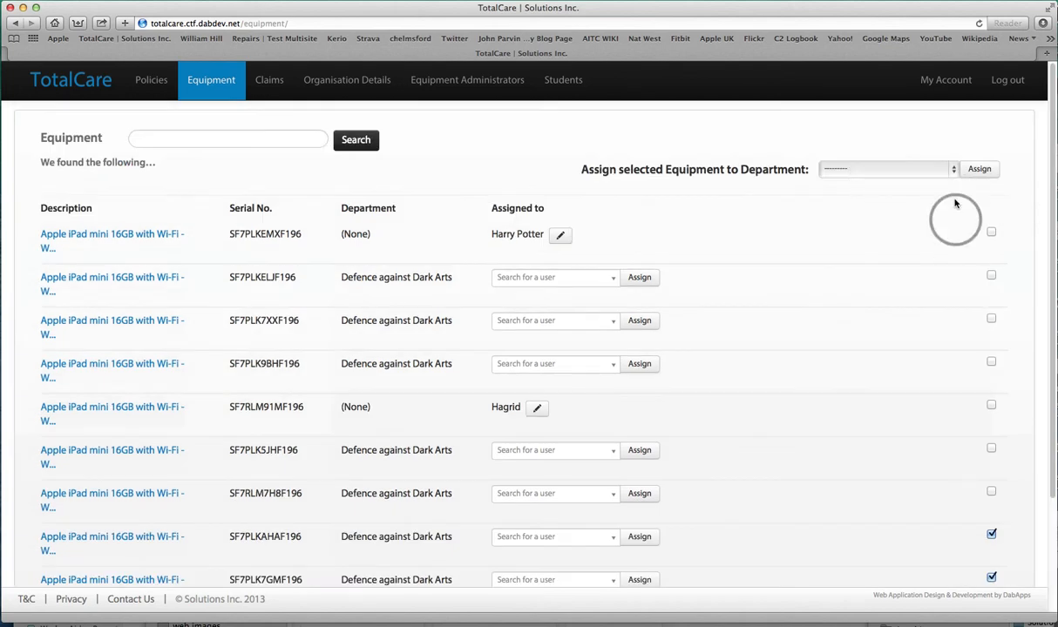
pyautogui.click(911, 169)
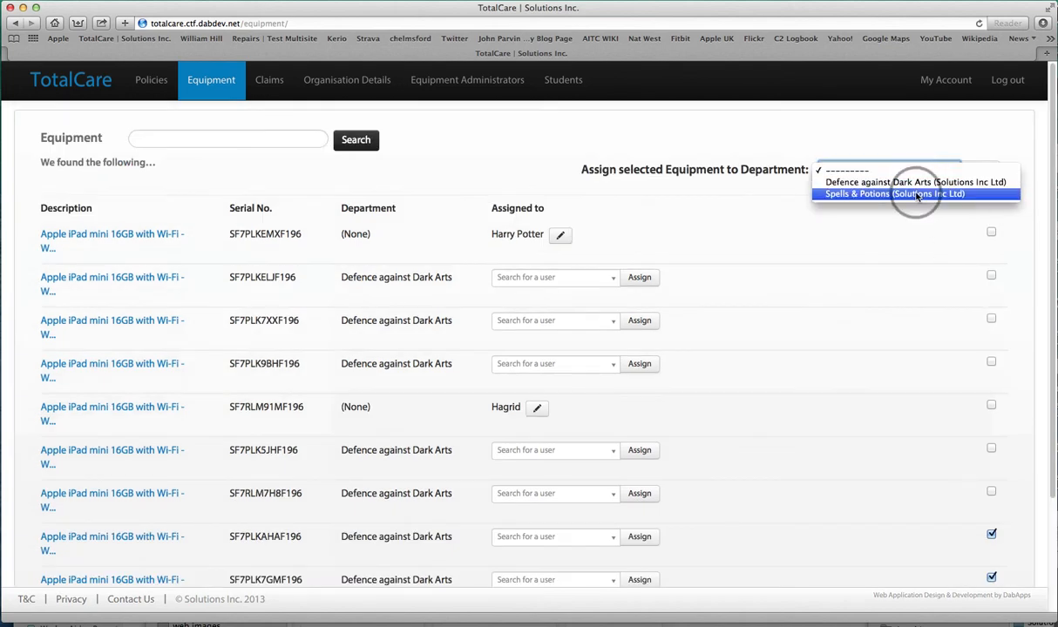
pyautogui.click(917, 193)
pyautogui.click(979, 170)
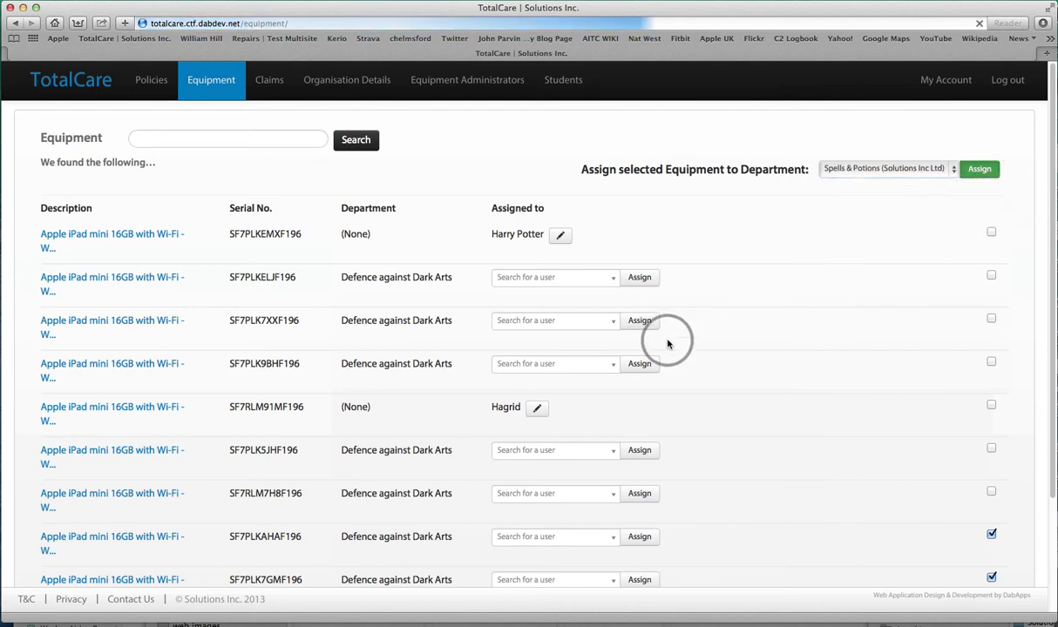
pyautogui.scroll(-5, 684, 312)
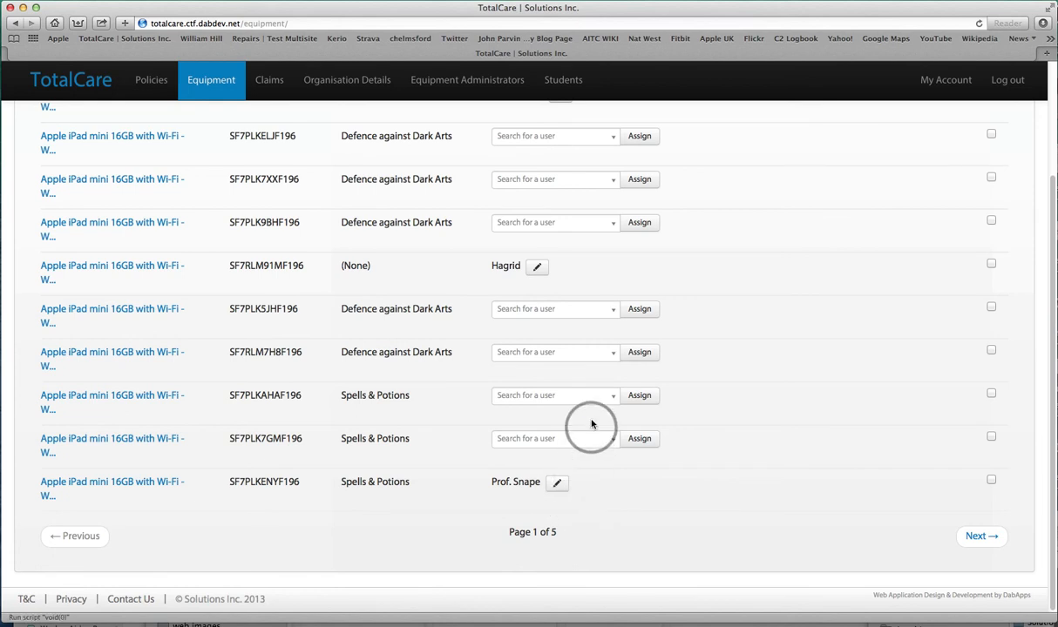
pyautogui.scroll(5, 599, 367)
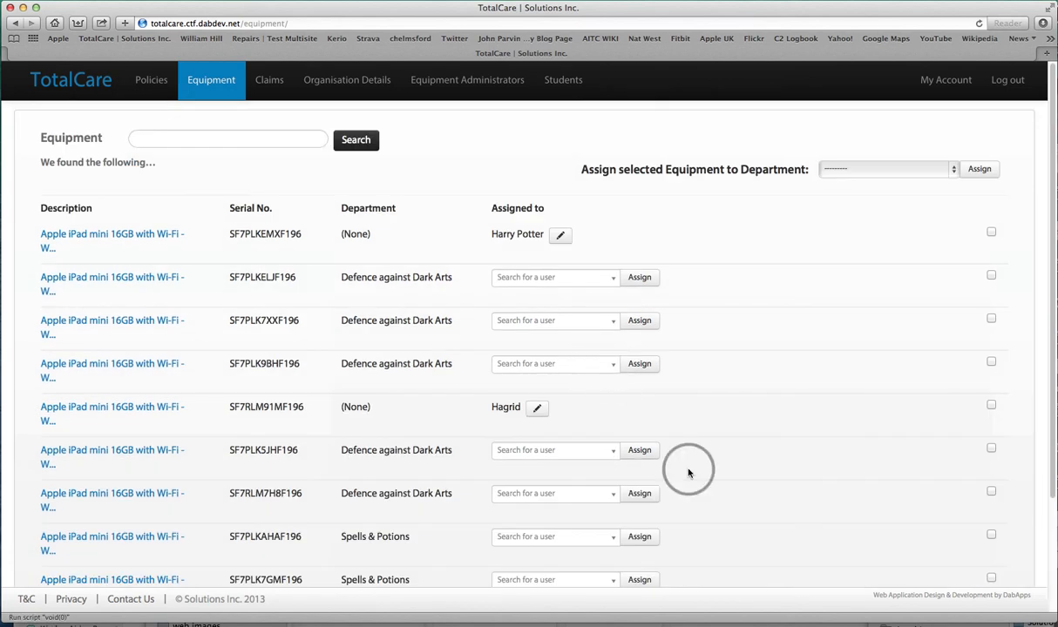